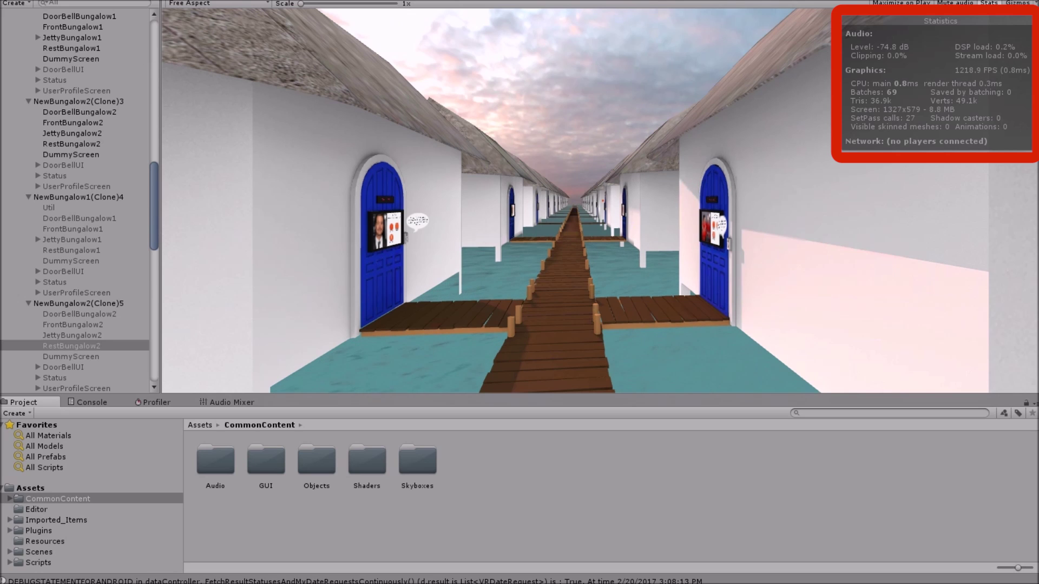
Move along the jetty between the bungalows in the running game to examine the scene and its rendering statistics.
key("w")
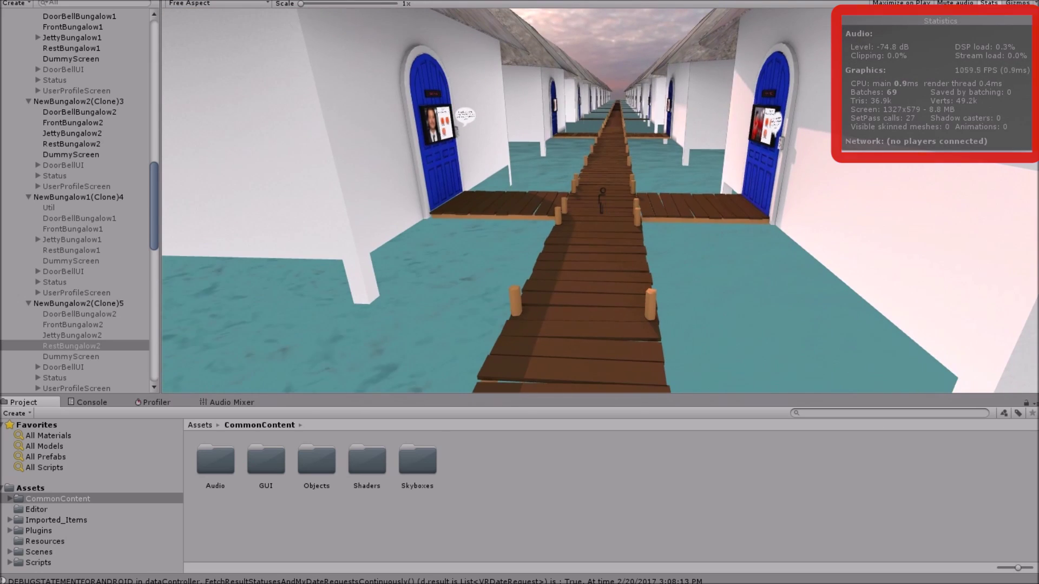
left_click(602, 200)
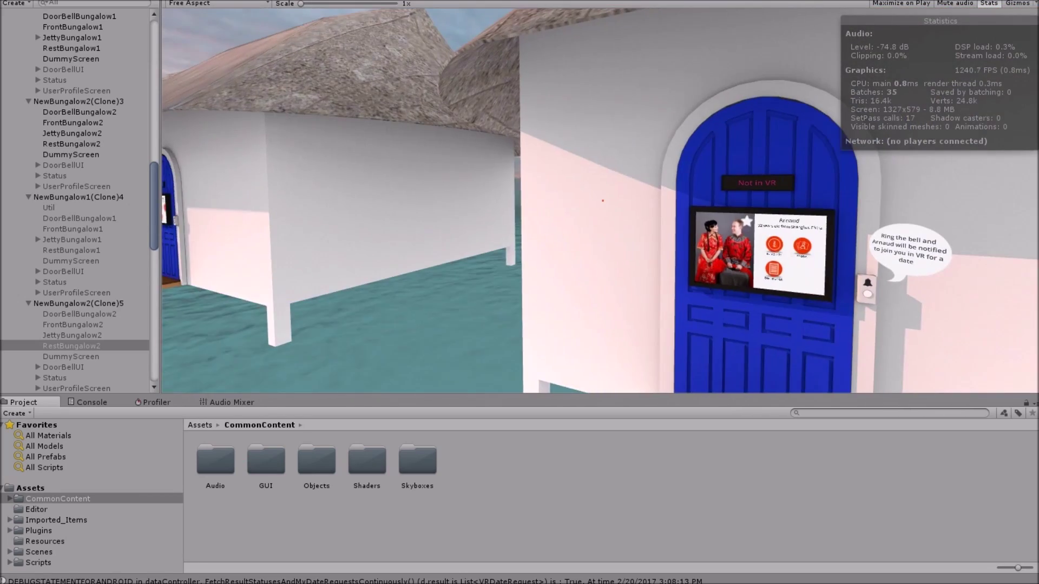
key("w")
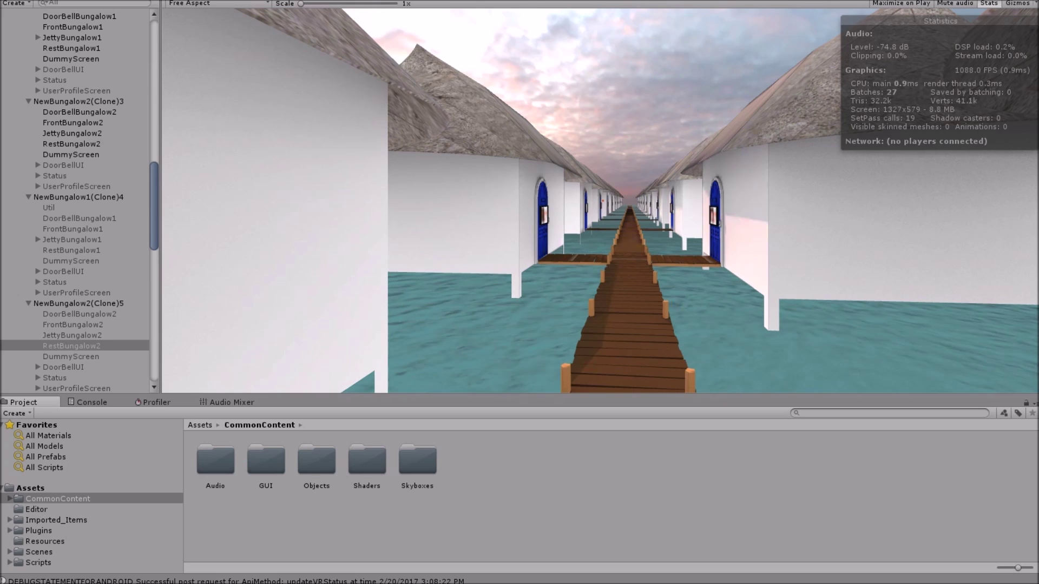
key("w")
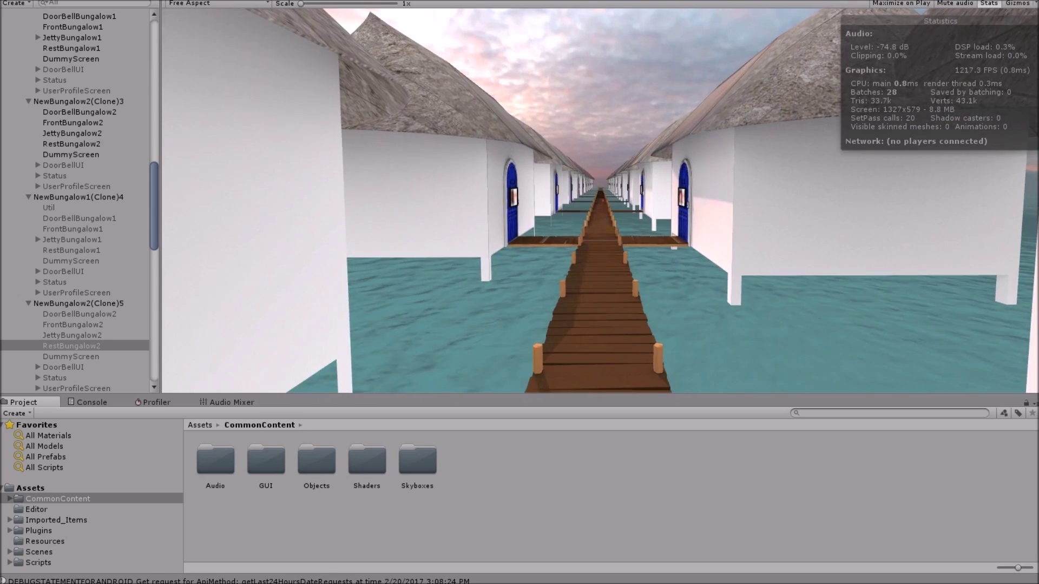
key("w")
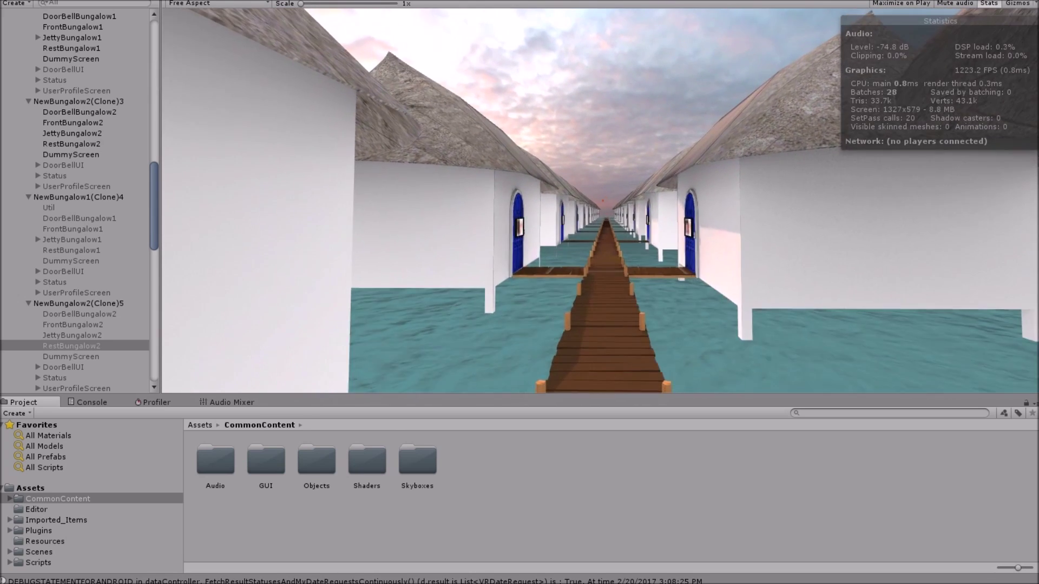
key("w")
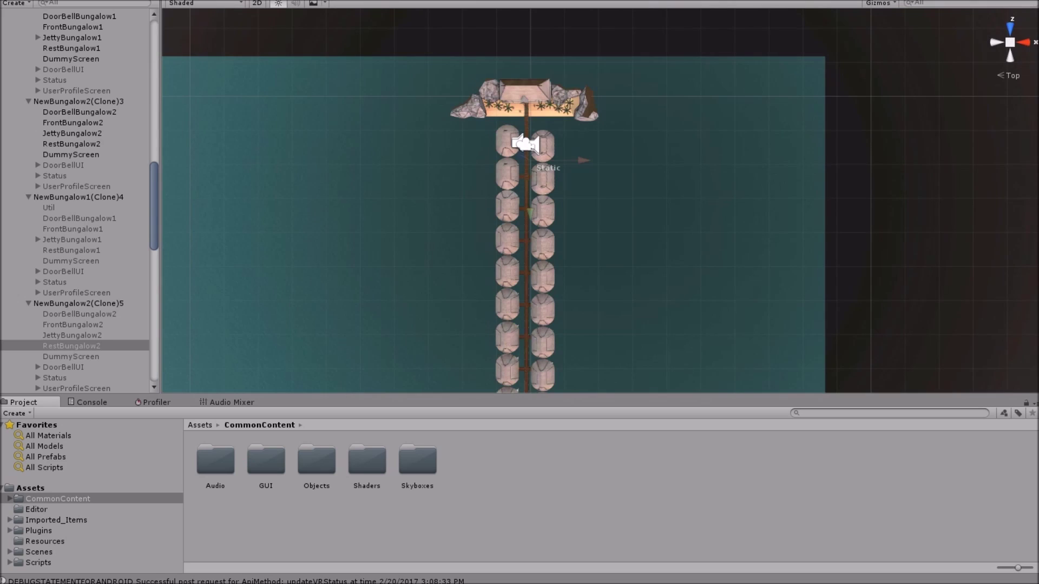
In the Scene view's top-down layout, select the four bungalows nearest the camera one after another.
scroll(600, 201, "up", 15)
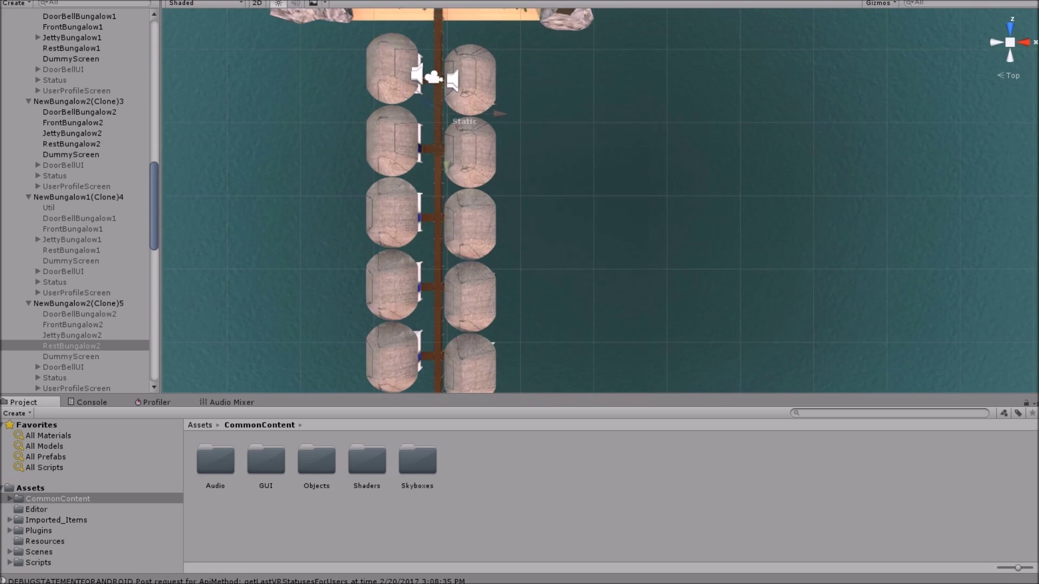
middle_click_drag(447, 114, 625, 216)
scroll(603, 202, "up", 3)
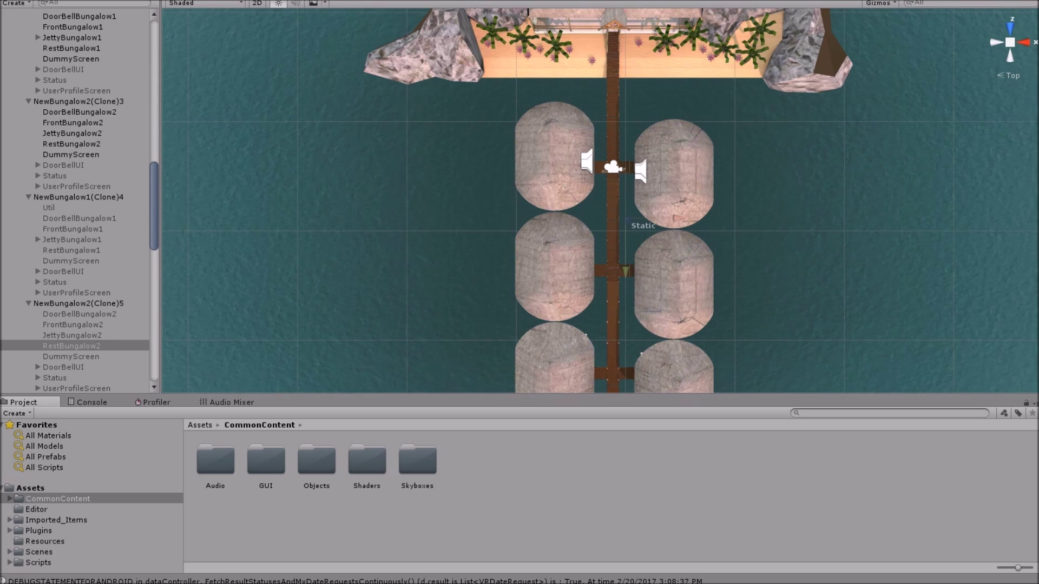
scroll(600, 200, "down", 4)
scroll(600, 201, "up", 4)
left_click(555, 155)
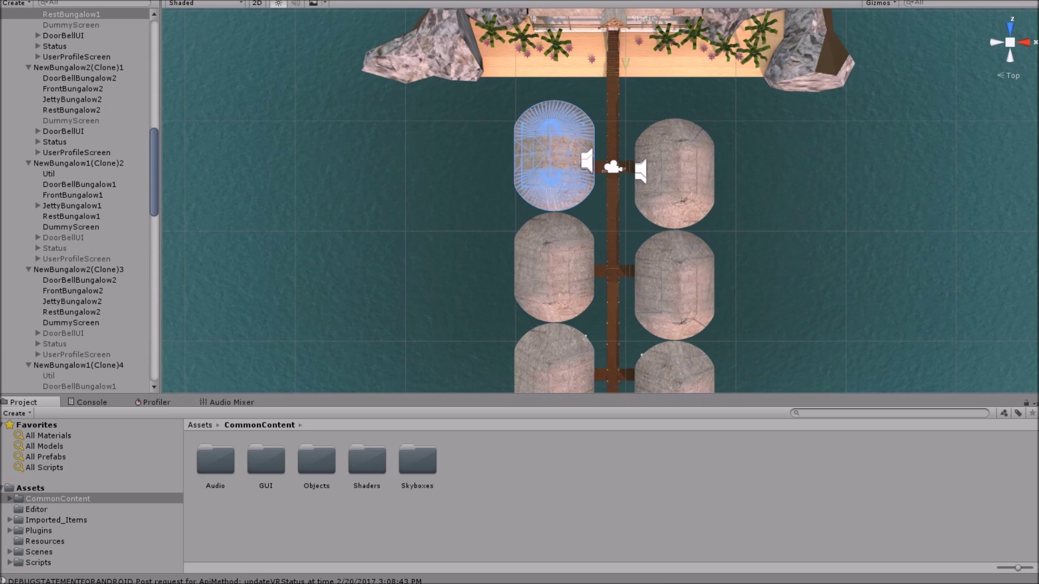
left_click(674, 173)
left_click(554, 267)
left_click(674, 285)
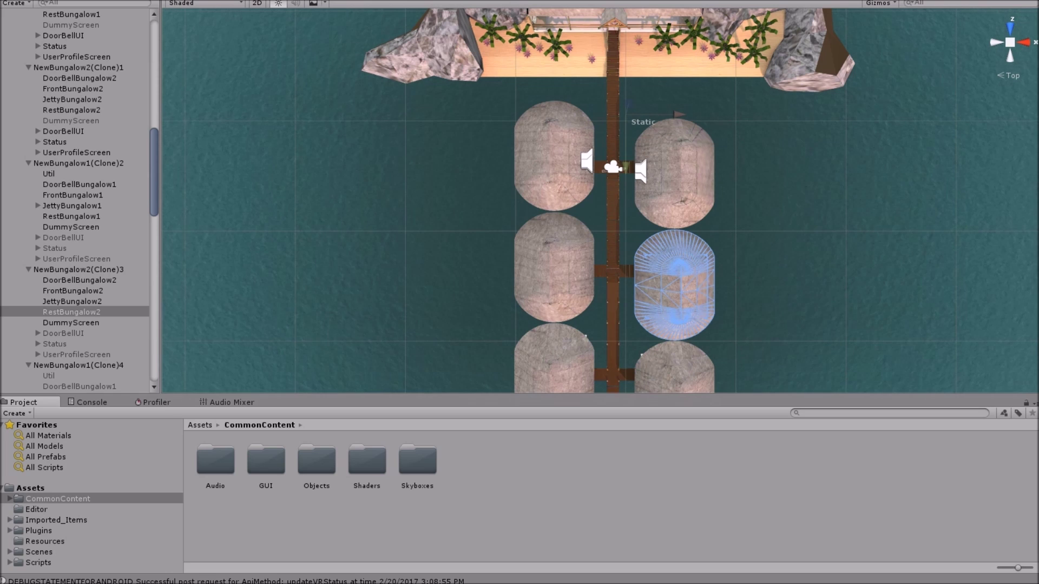
Select the bungalows farther down the jetty in turn, ending with the low-poly sets FrontSet4 and FrontSet5.
middle_click_drag(600, 271, 575, 142)
scroll(600, 200, "down", 10)
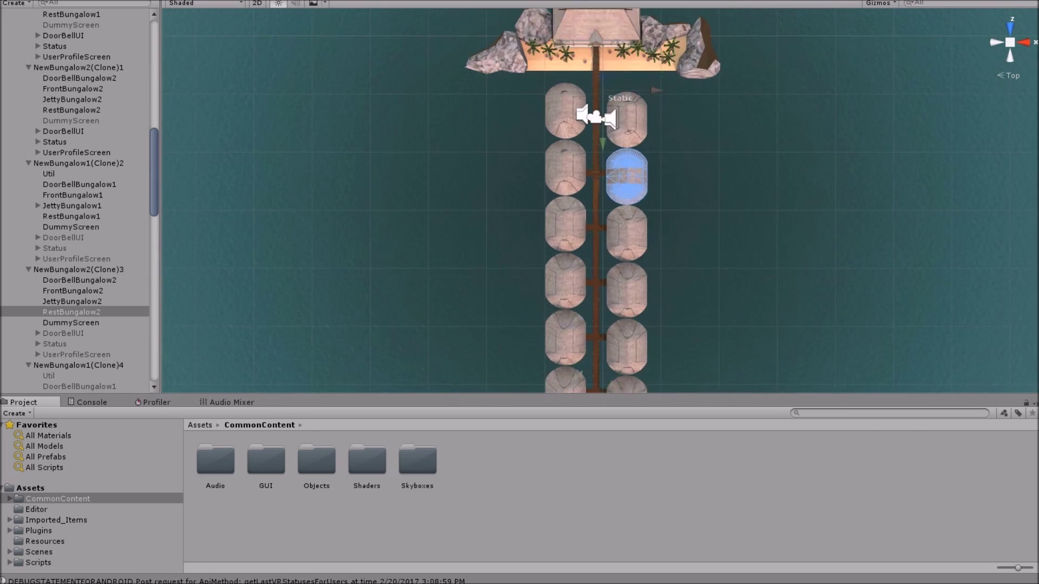
scroll(599, 201, "down", 10)
middle_click_drag(600, 200, 591, 98)
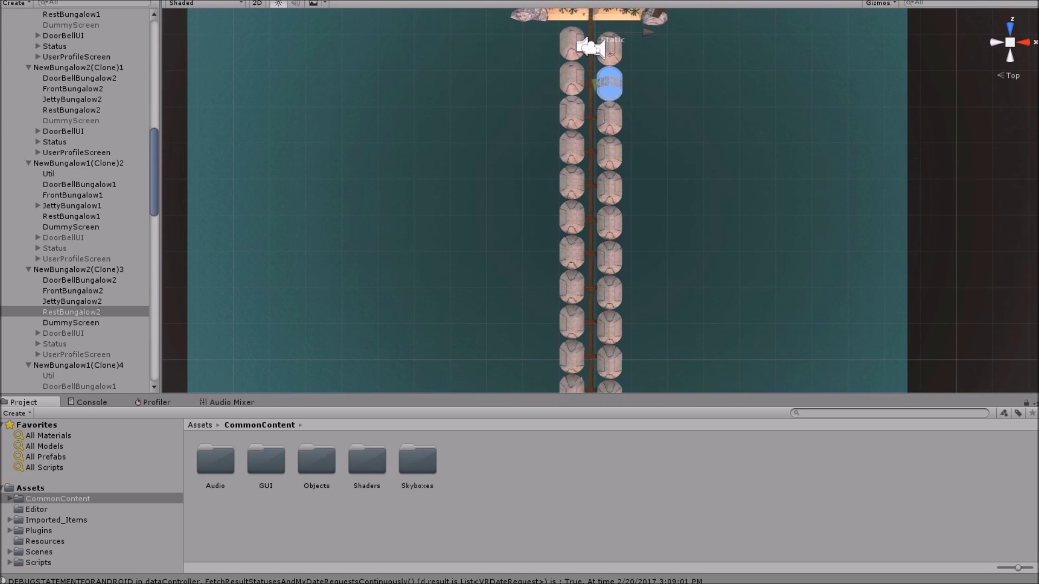
left_click(609, 119)
left_click(610, 153)
left_click(609, 188)
left_click(609, 223)
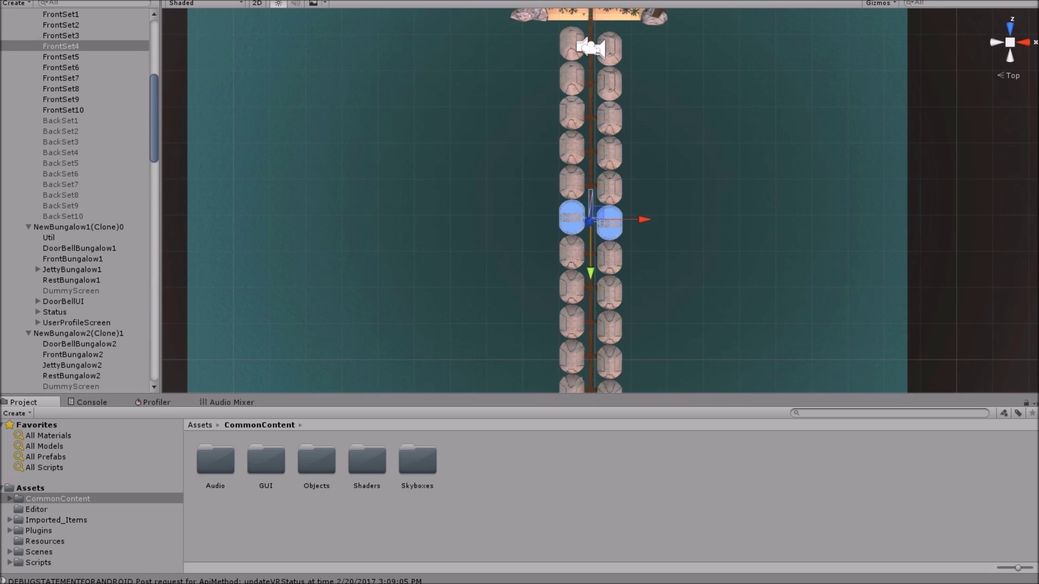
key("Down")
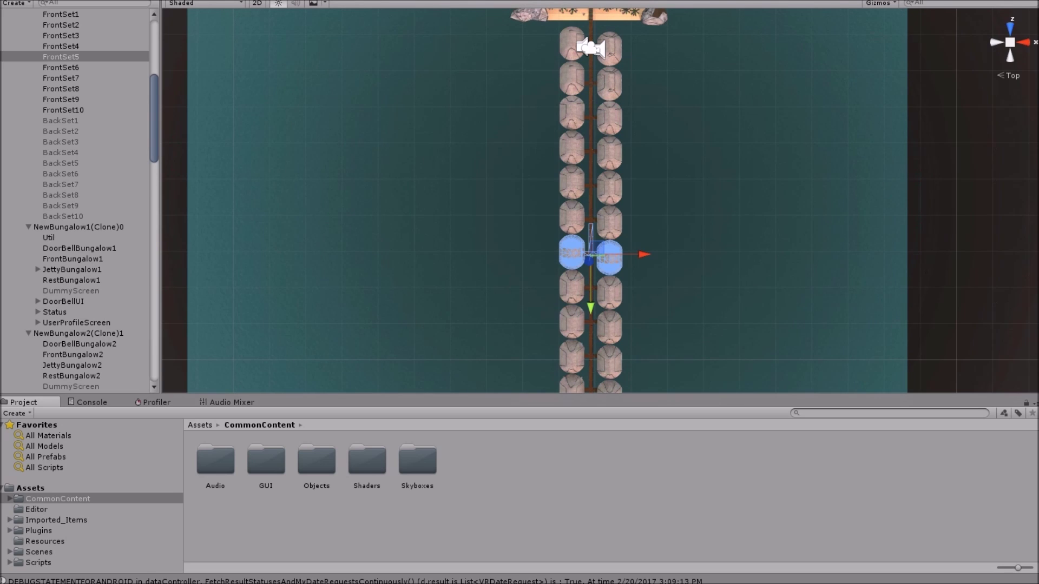
Check the player's new position on the jetty in the Game view and return to the Scene view.
mouse_move(600, 200)
middle_mouse_down()
mouse_move(605, 164)
mouse_move(605, 217)
middle_mouse_up()
key("ctrl+2")
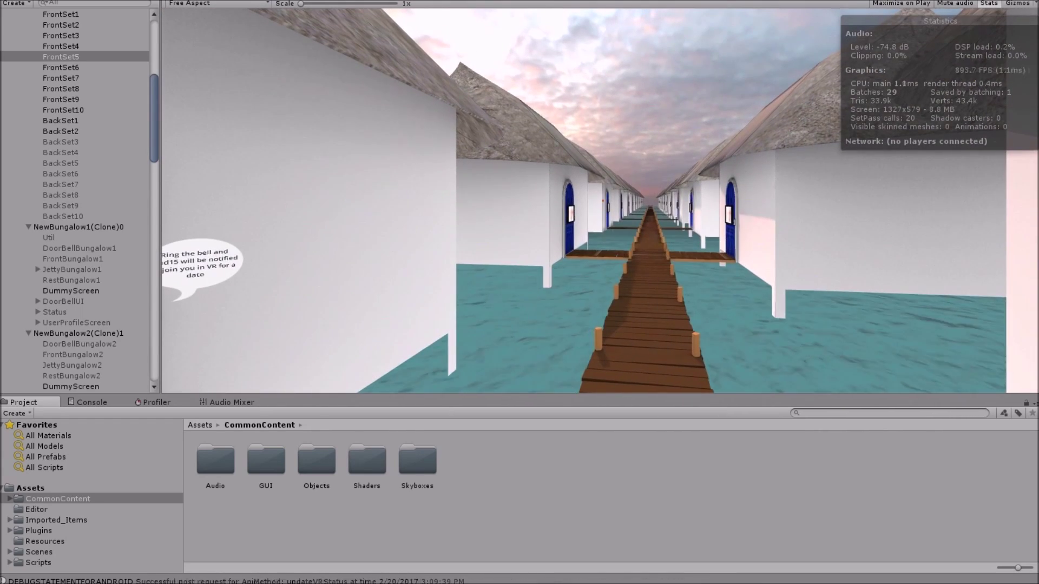
key("ctrl+1")
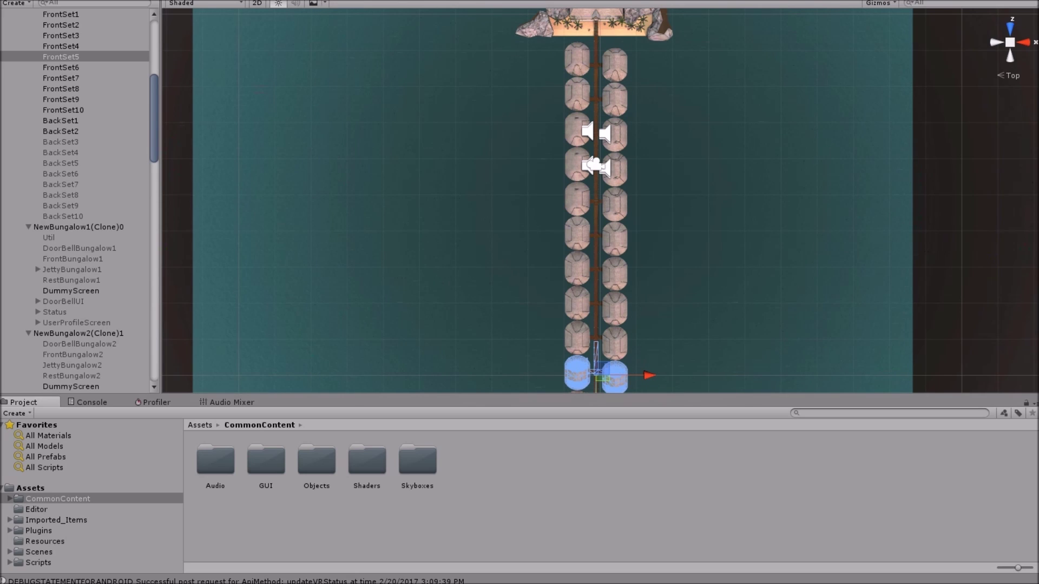
Select the detailed bungalows on both sides of the camera's new position one by one, ending with NewBungalow2(Clone)9.
scroll(600, 201, "up", 8)
middle_click_drag(595, 144, 600, 202)
left_click(570, 146)
left_click(665, 151)
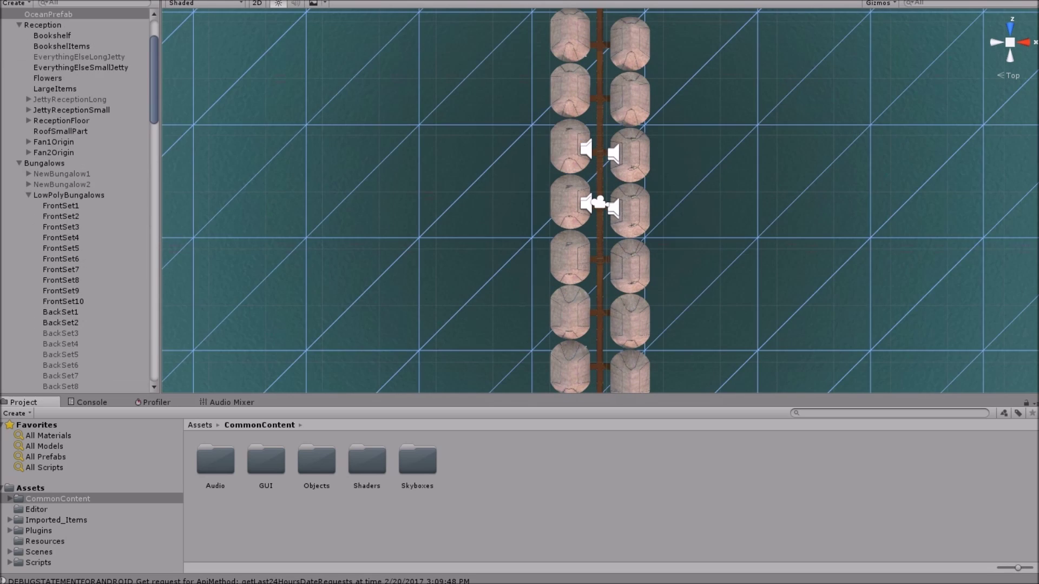
left_click(630, 154)
left_click(570, 201)
left_click(630, 211)
left_click(570, 257)
left_click(630, 266)
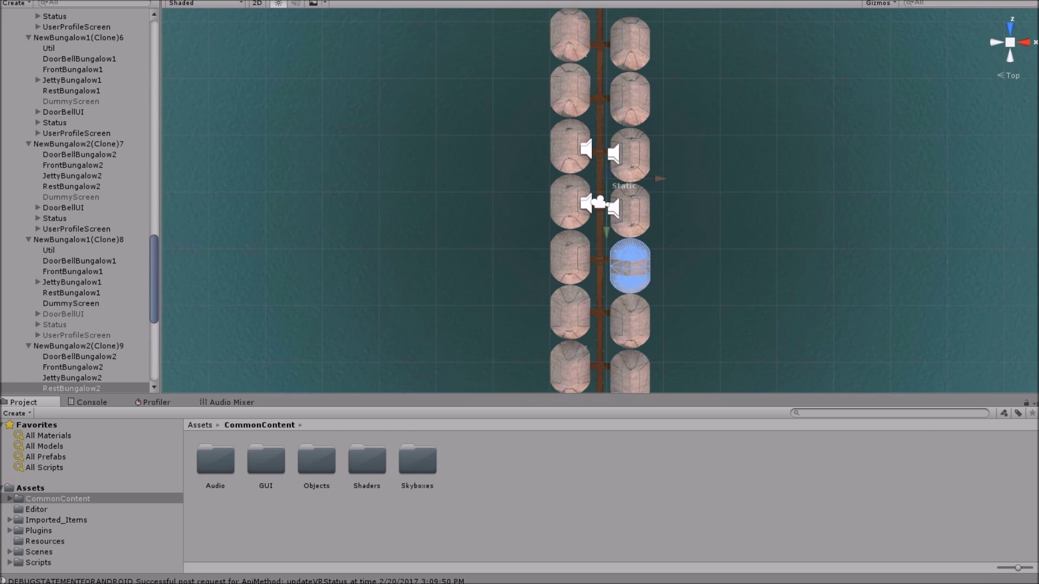
Step through the low-poly front bungalow pairs ahead of the camera as far as FrontSet4.
scroll(599, 202, "down", 5)
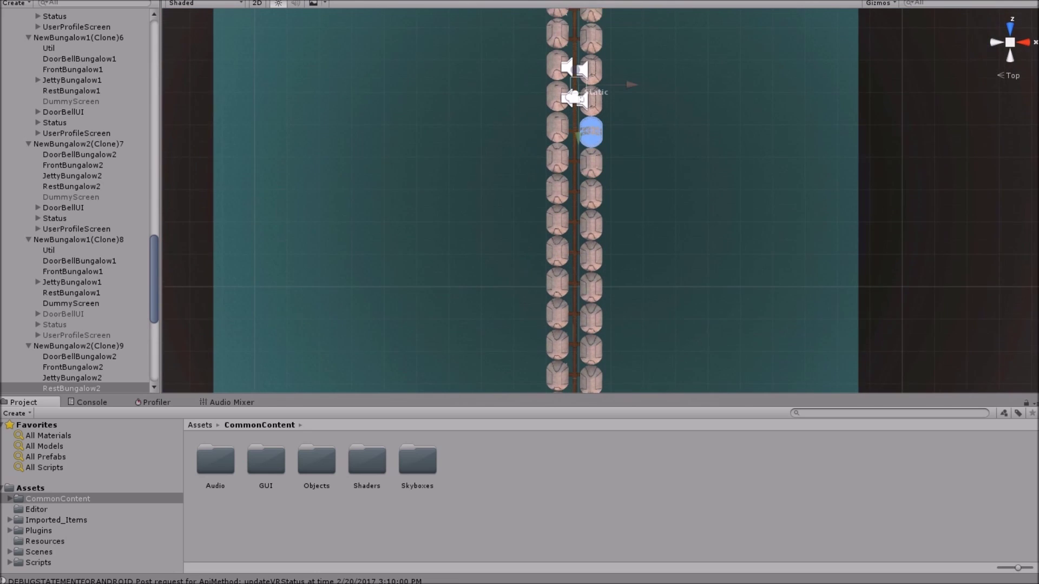
middle_click_drag(600, 202, 595, 194)
left_click(585, 155)
left_click(586, 186)
key("Down")
key("Down")
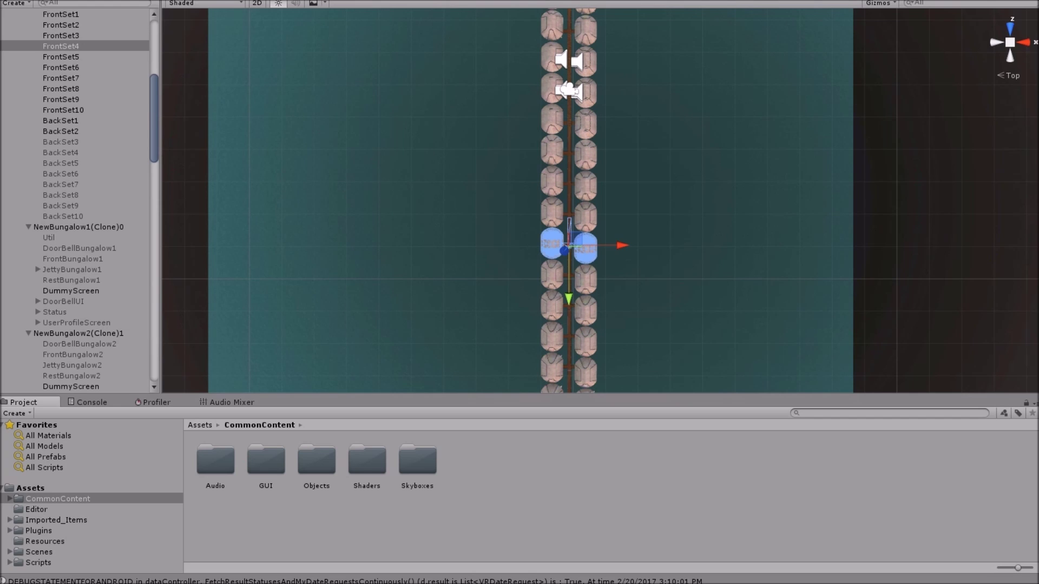
Step through the remaining low-poly sets to compare BackSet1 and BackSet2 behind the camera, ending with BackSet2 selected.
scroll(600, 201, "up", 4)
middle_click_drag(599, 135, 594, 389)
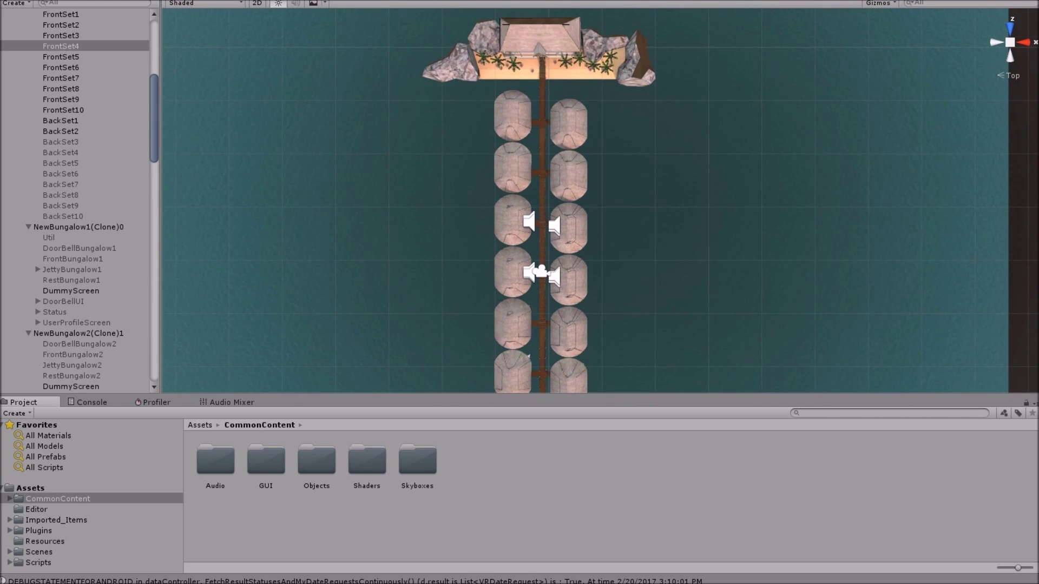
key("Down")
key("Down")
key("Down")
key("Down")
key("Down")
key("Down")
key("Down")
key("Down")
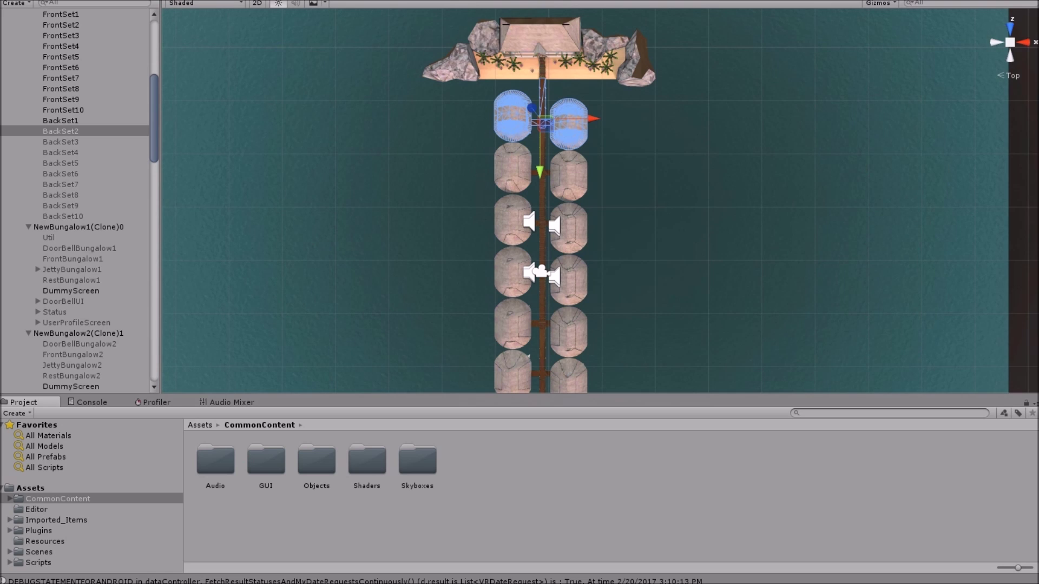
key("Up")
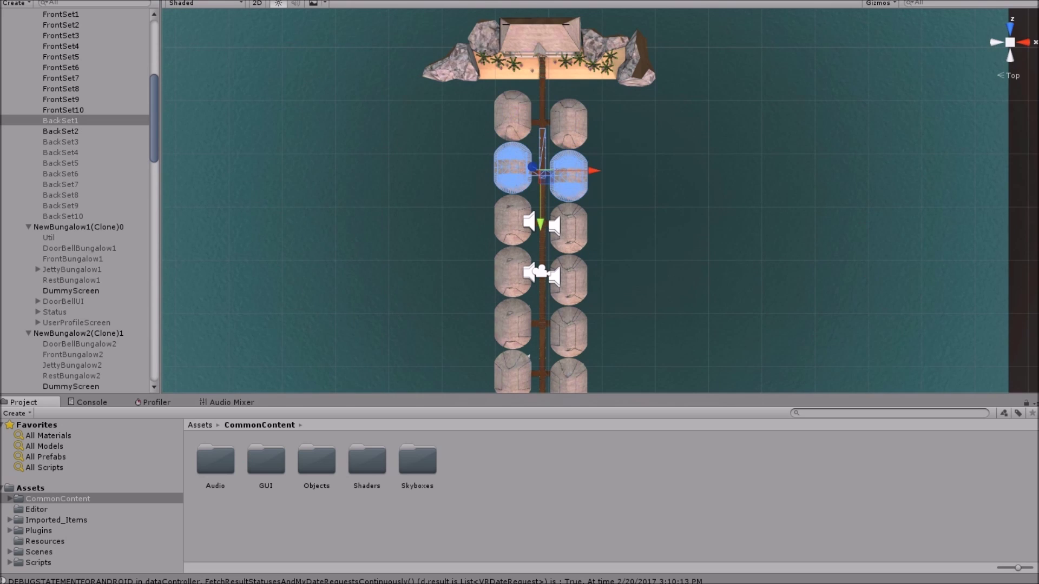
left_click(61, 131)
scroll(600, 201, "down", 6)
middle_click_drag(600, 200, 592, 130)
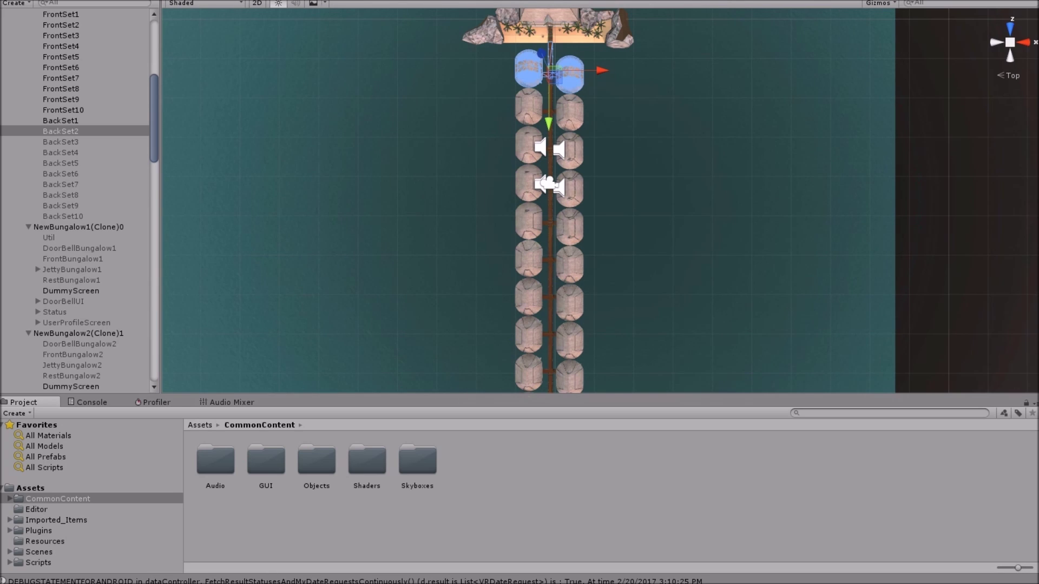
Return to the Game view and examine the 10SetsOfBungalows2048 texture in an enlarged preview, closing it when done.
key("ctrl+2")
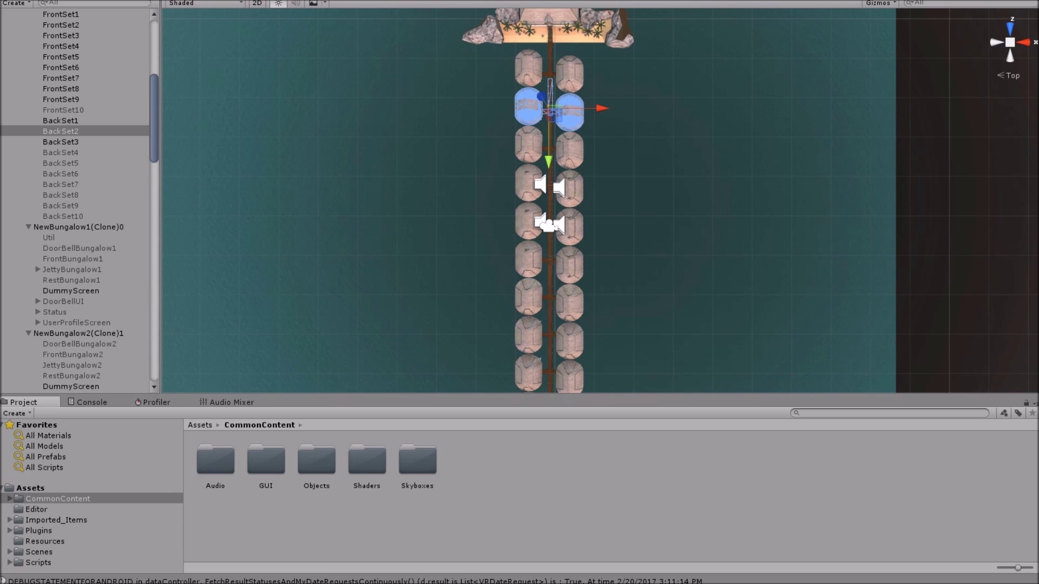
key("ctrl+2")
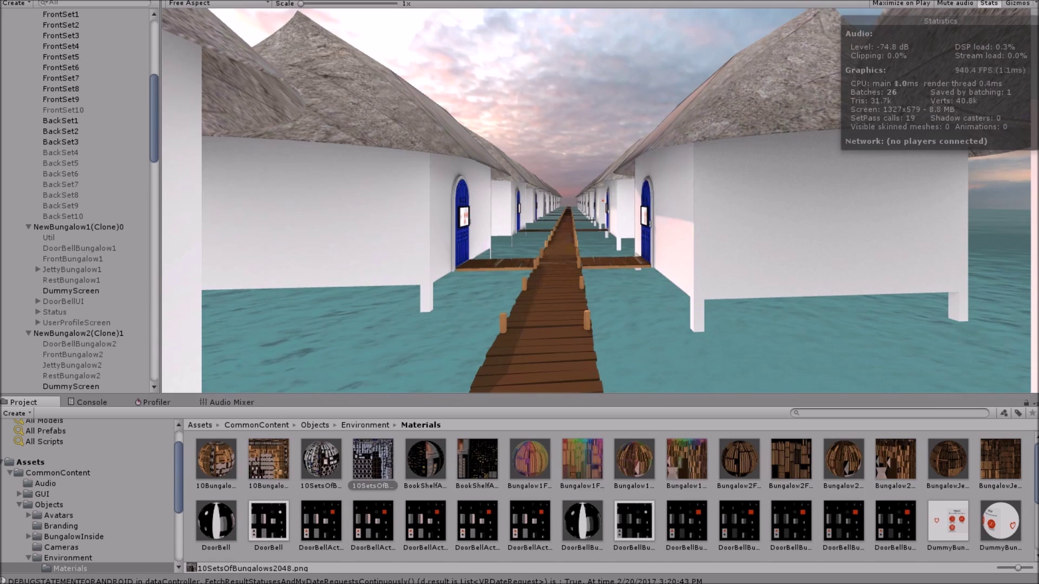
key("space")
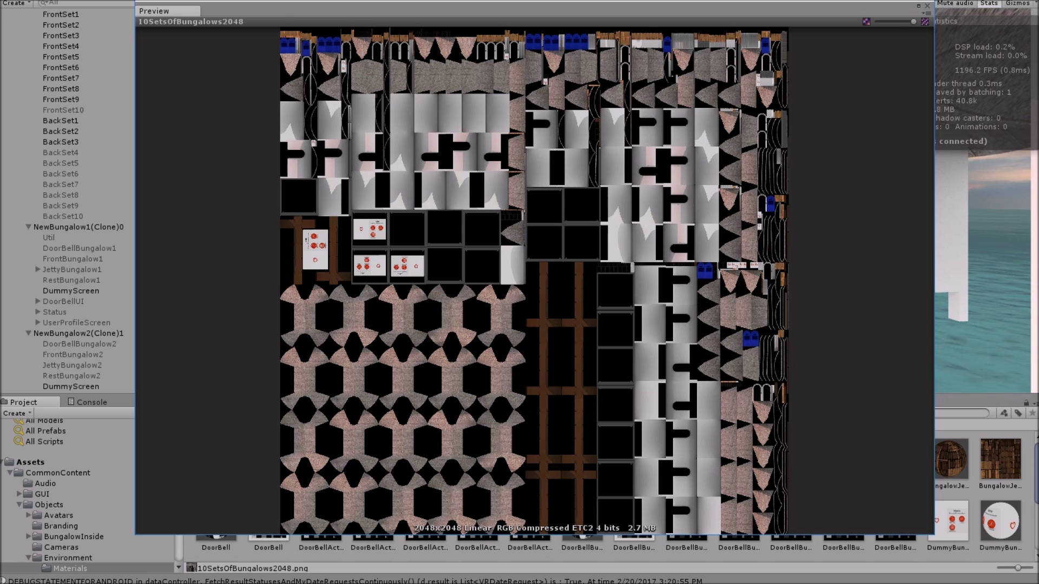
left_click(927, 5)
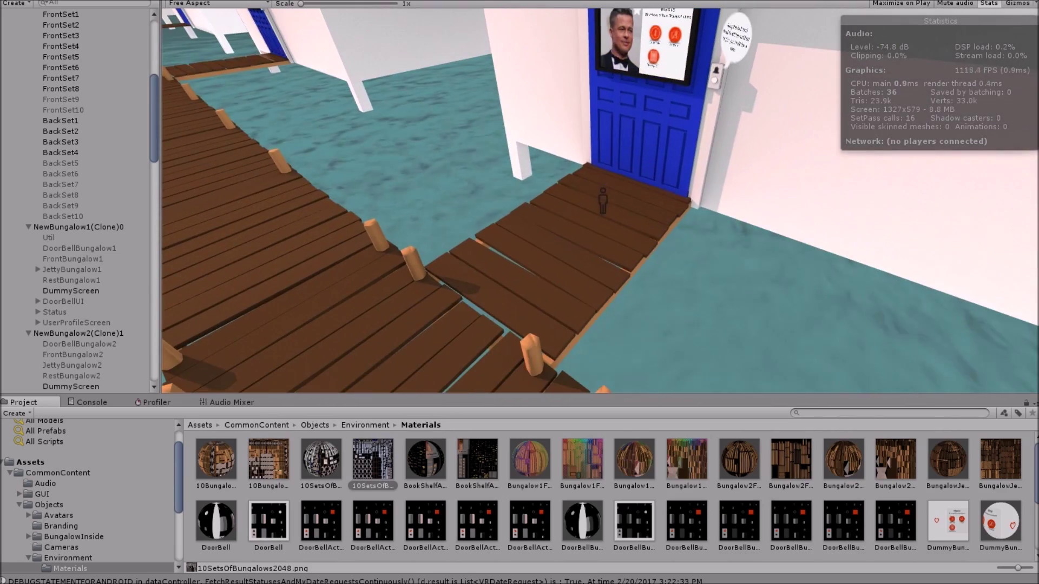
Move the player in front of the bungalow's blue door, then view and close the profile's basic info.
left_click(603, 201)
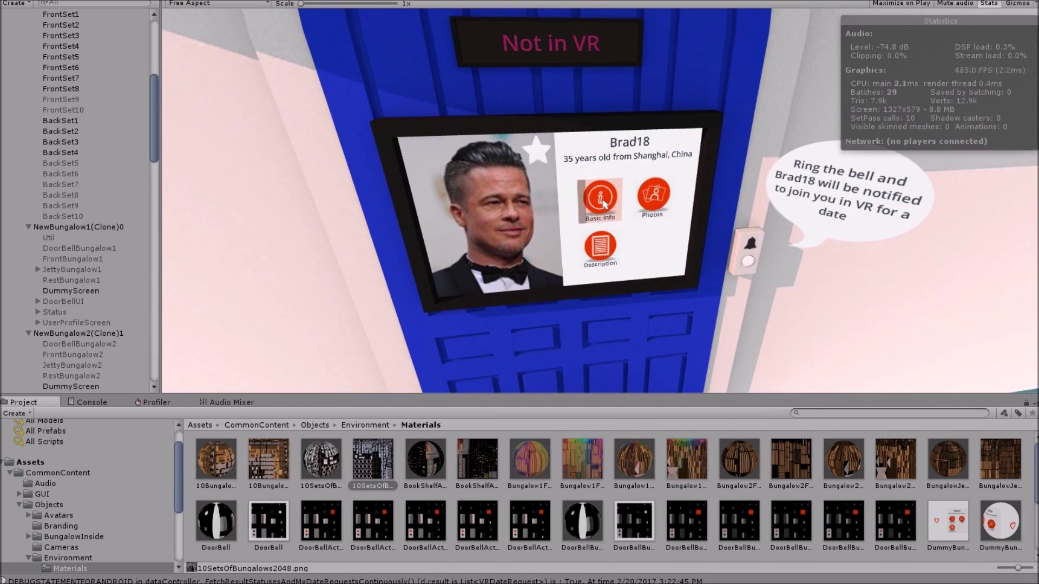
left_click(604, 201)
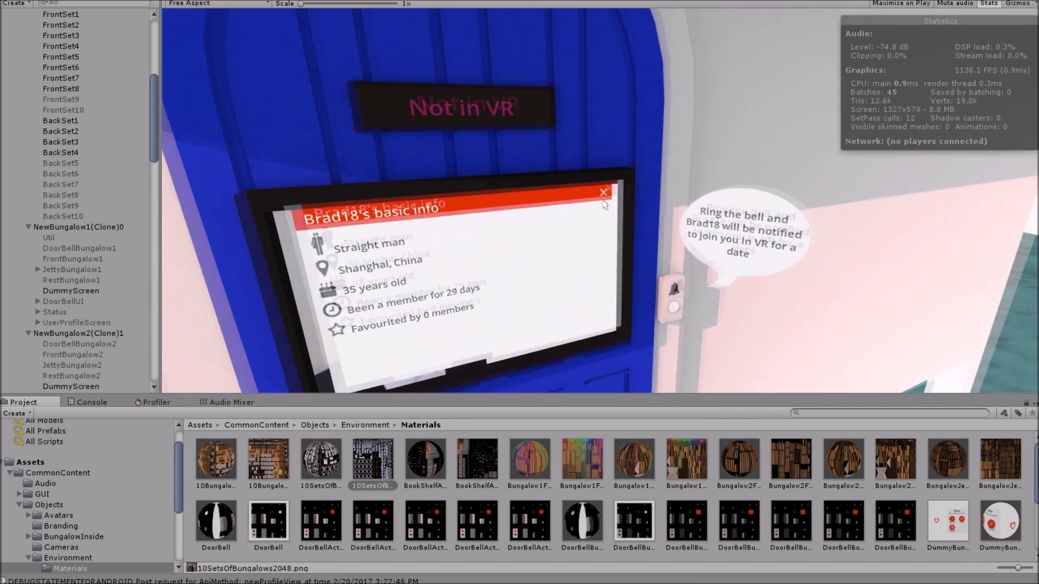
left_click(604, 201)
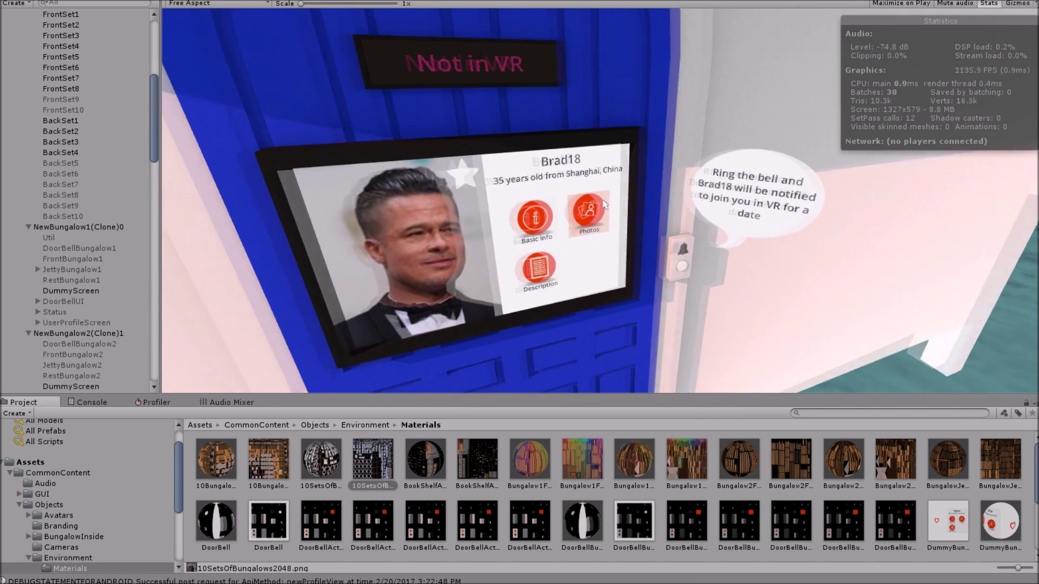
View the profile's photos on the door screen and close them.
left_click(602, 202)
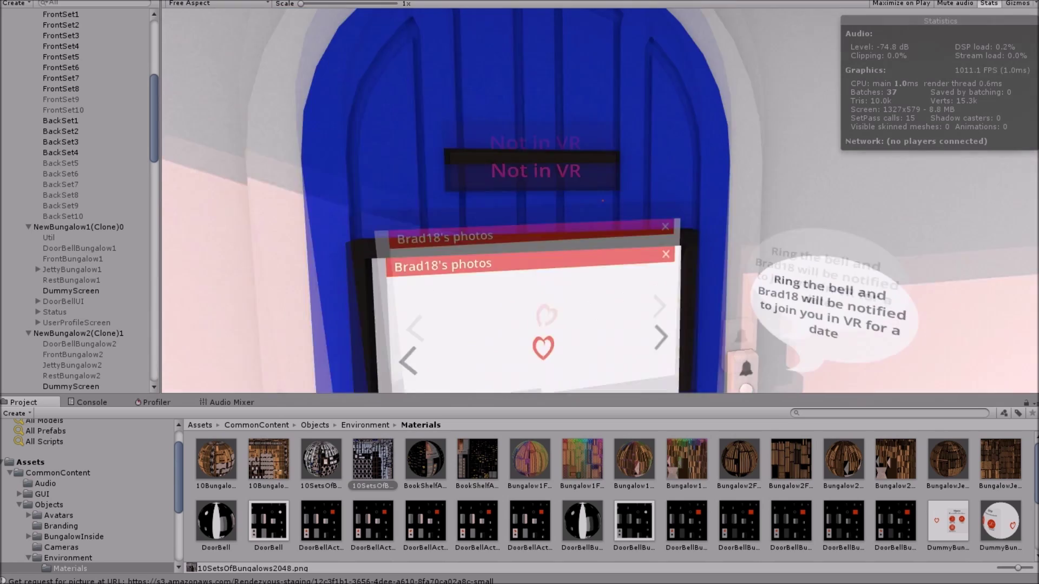
left_click(604, 202)
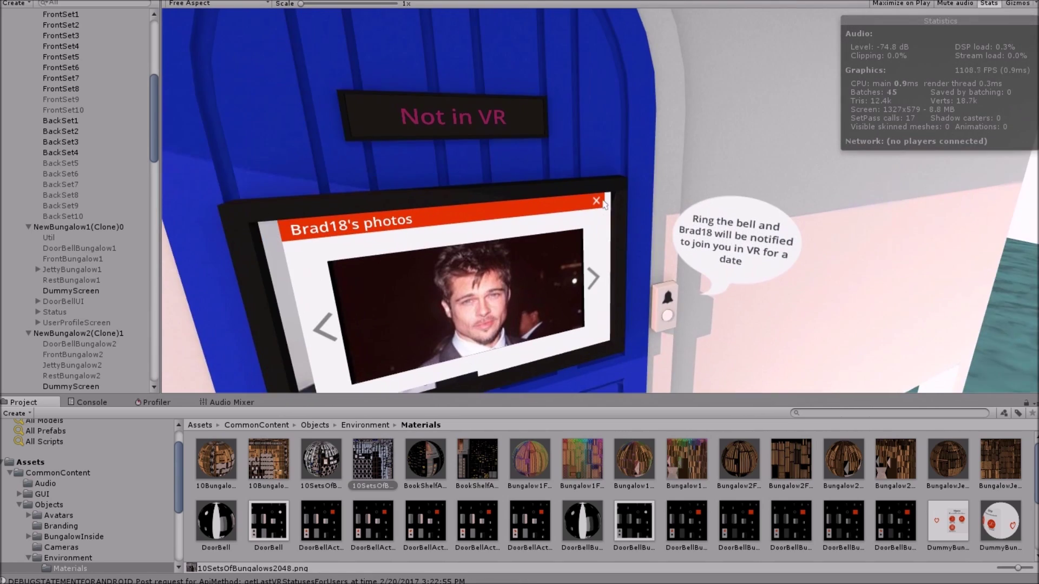
left_click(604, 203)
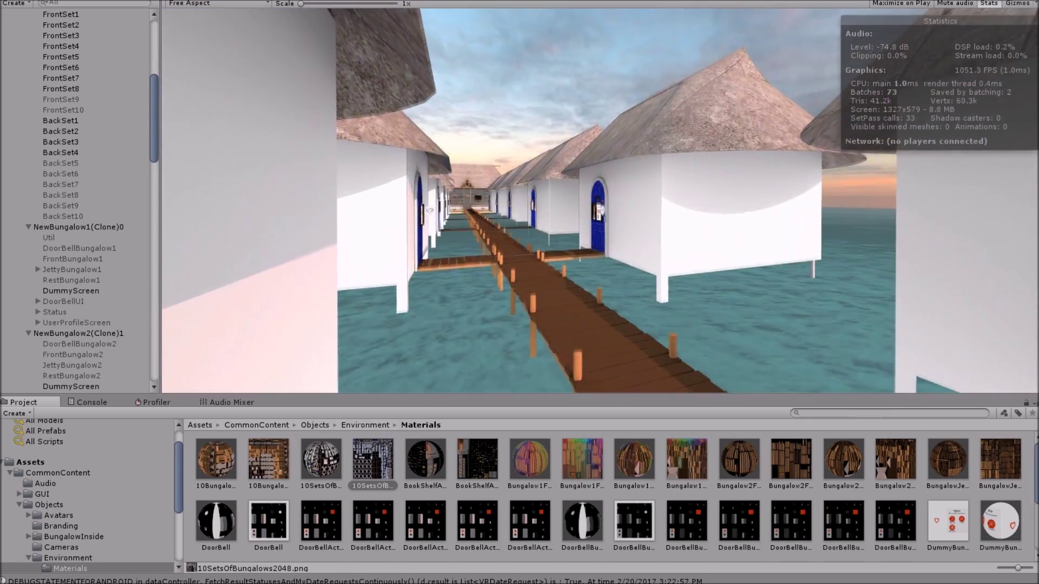